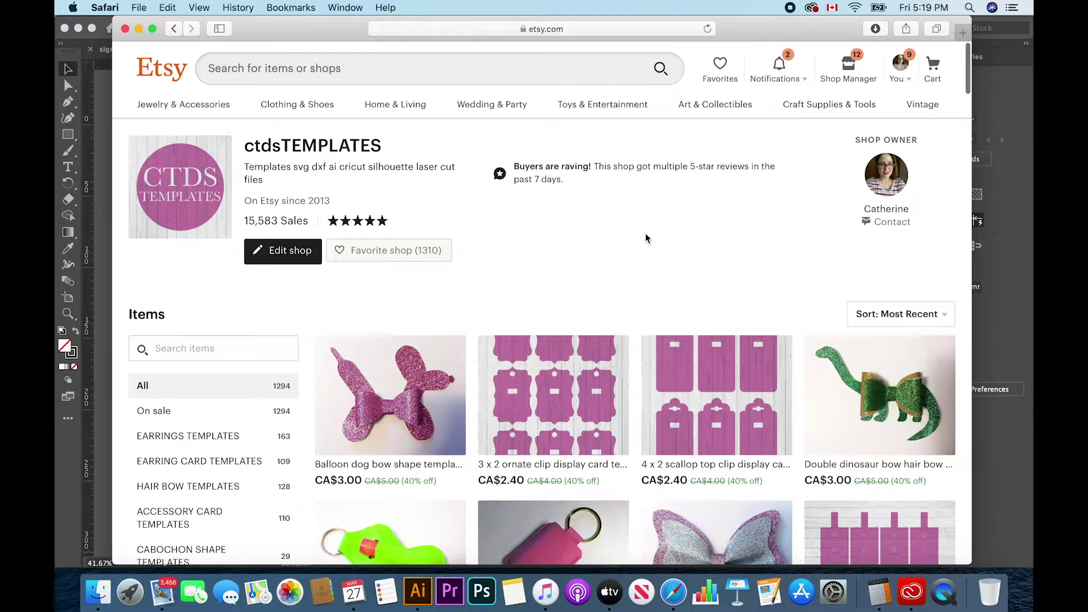
- Open ornate top keyring.ai from the ornate top keyring Finder folder in Illustrator
scroll(646, 235, down, 1)
scroll(646, 238, down, 1)
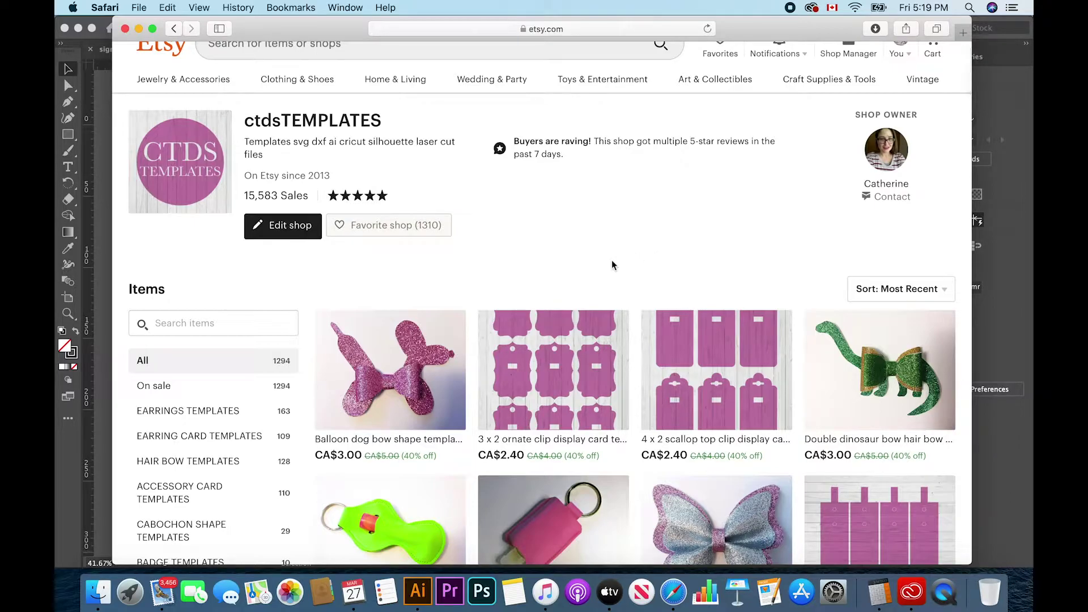
scroll(584, 392, down, 6)
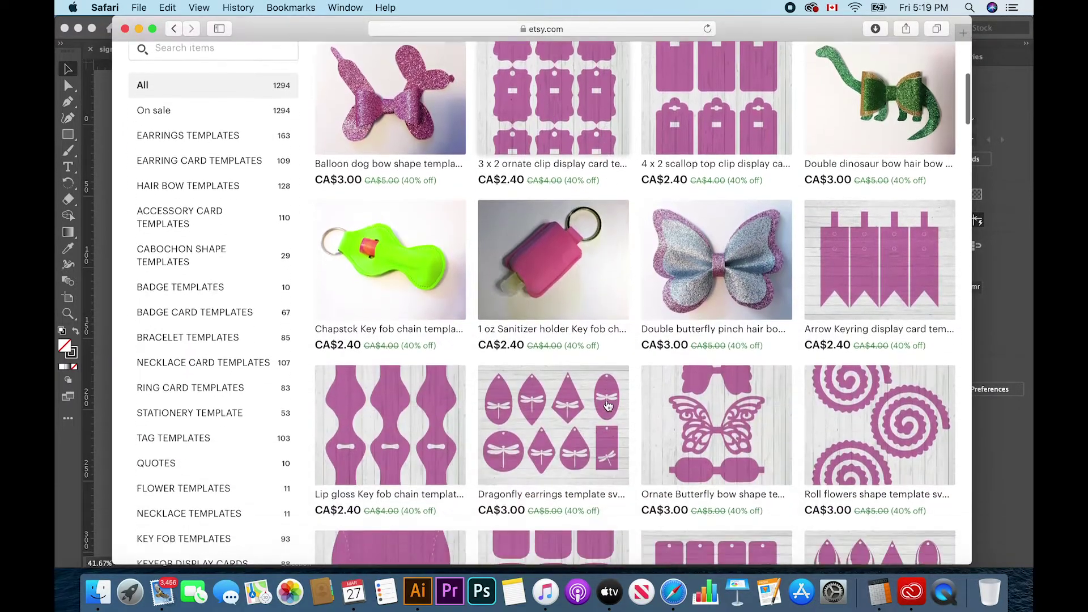
scroll(584, 391, up, 7)
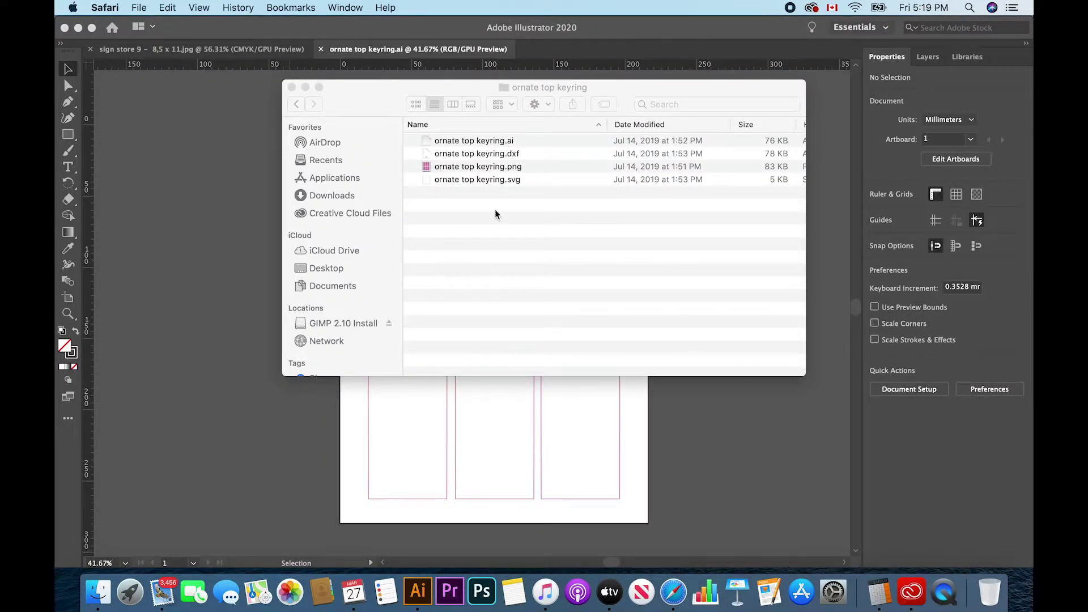
click(486, 249)
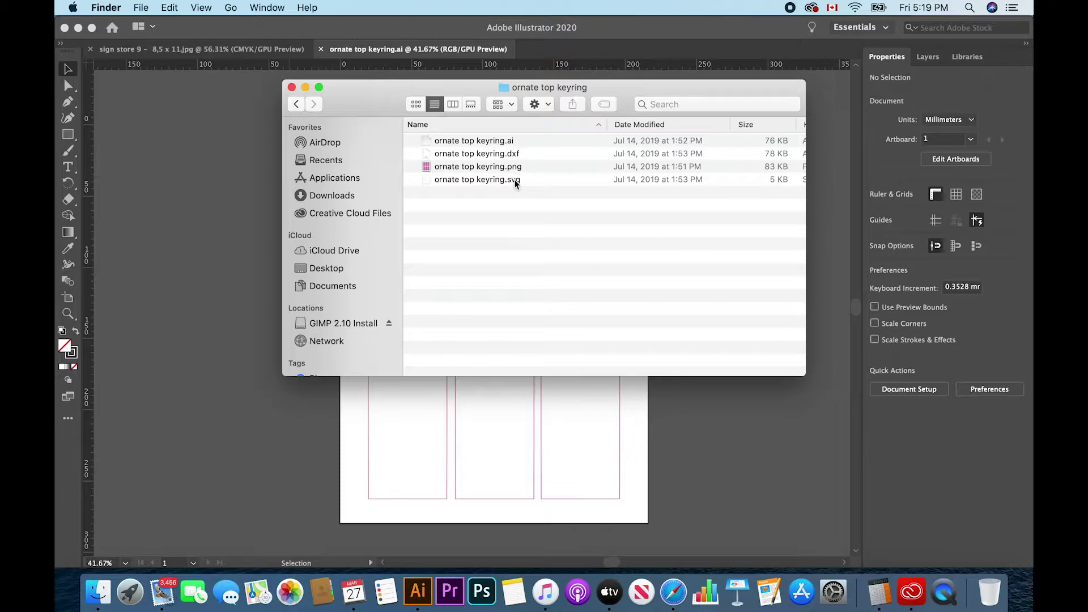
click(472, 142)
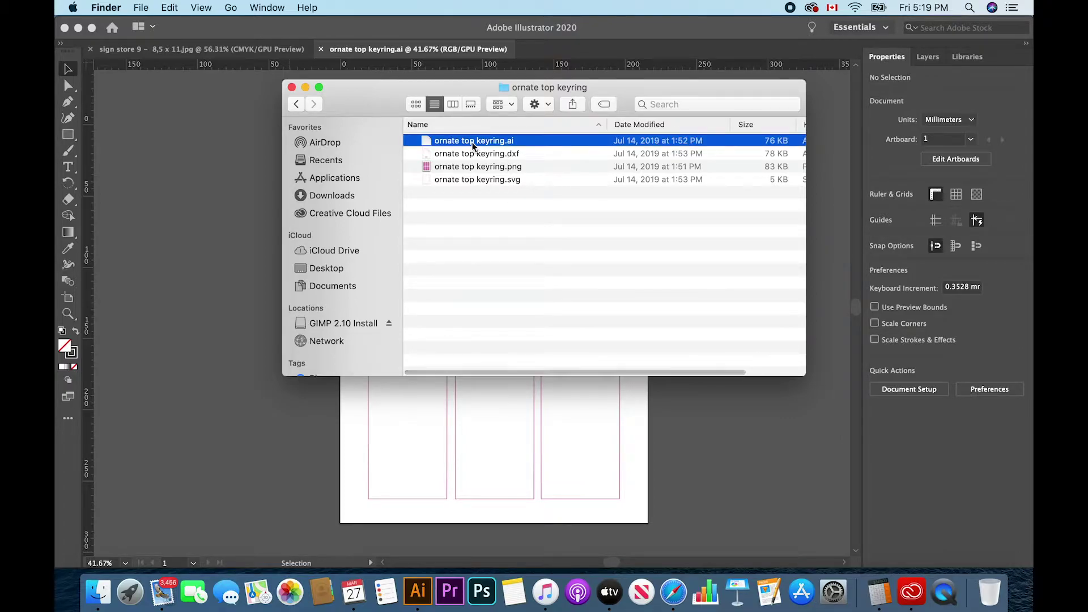
double_click(471, 141)
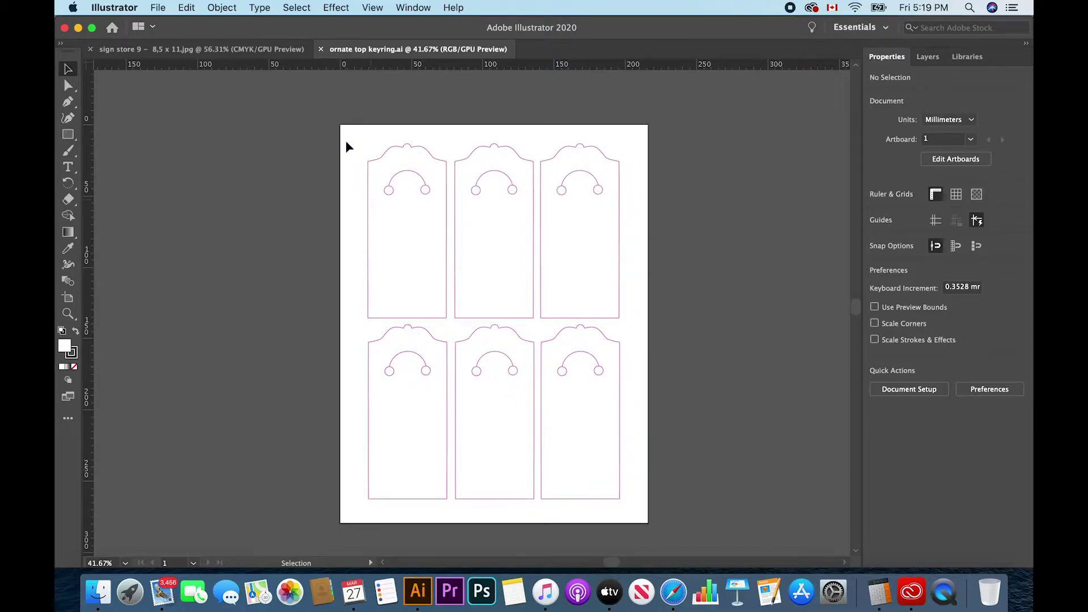
- Select all six tag outlines, reset them to default fill and stroke, and remove the fill
drag(348, 139, 668, 521)
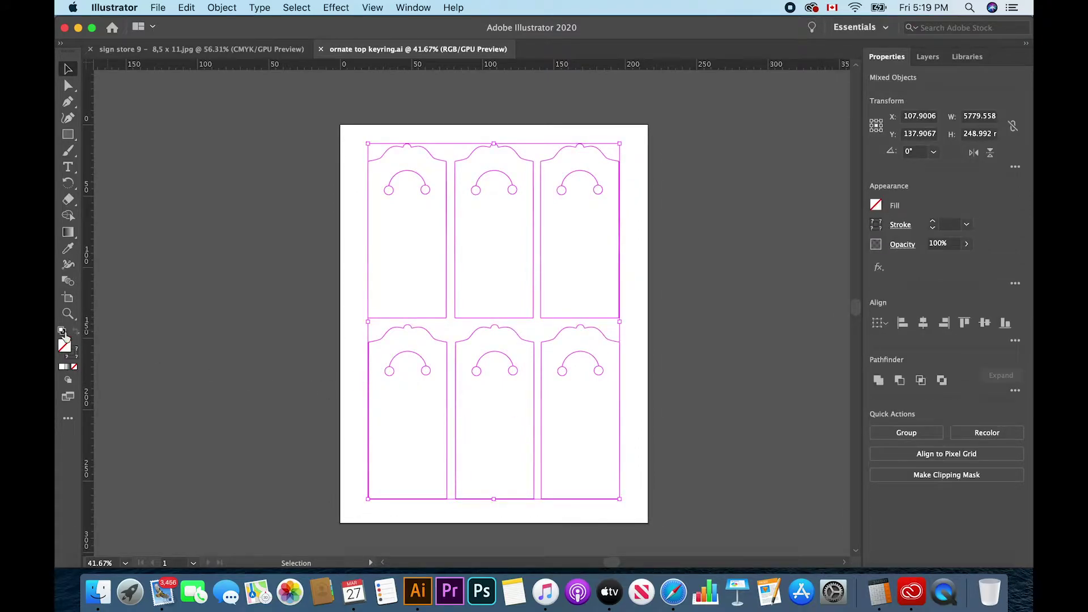
click(62, 332)
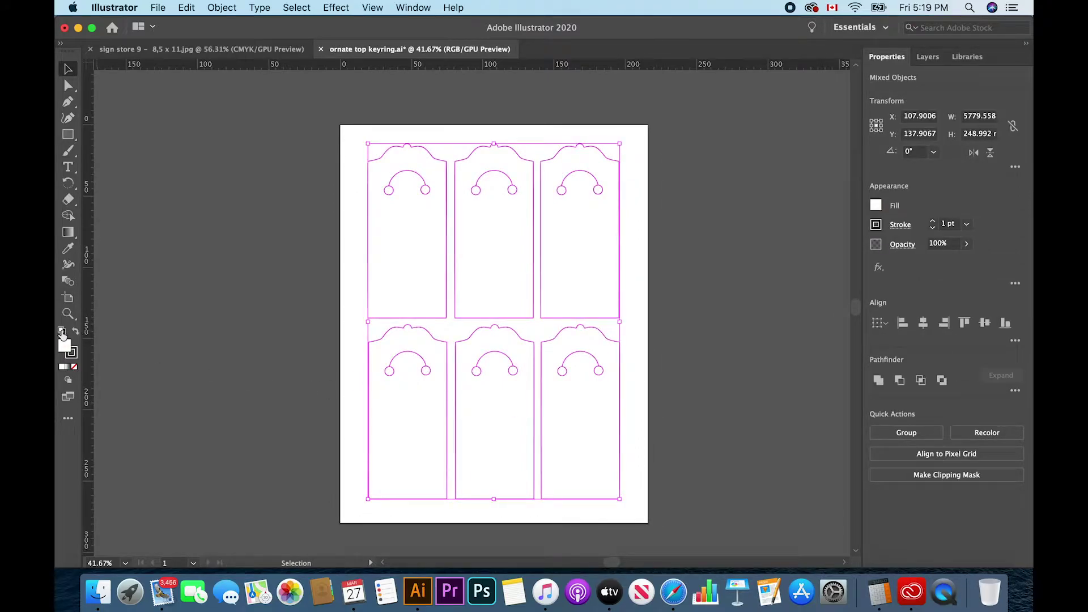
click(75, 369)
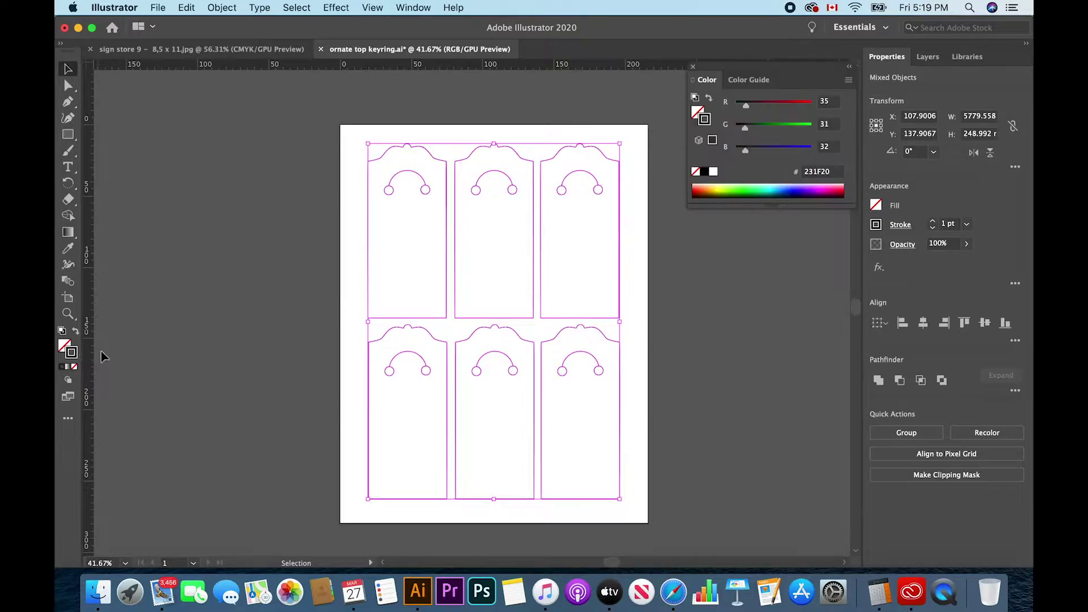
click(228, 345)
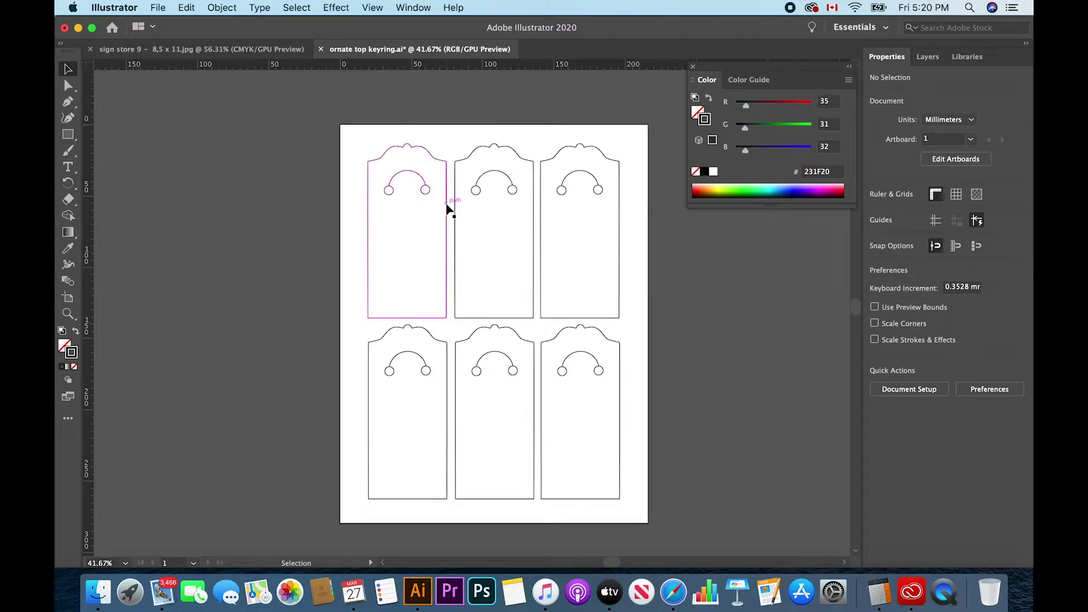
scroll(651, 539, down, 3)
- Select all keyring outlines and set their stroke weight to 0.25 pt
key(super+a)
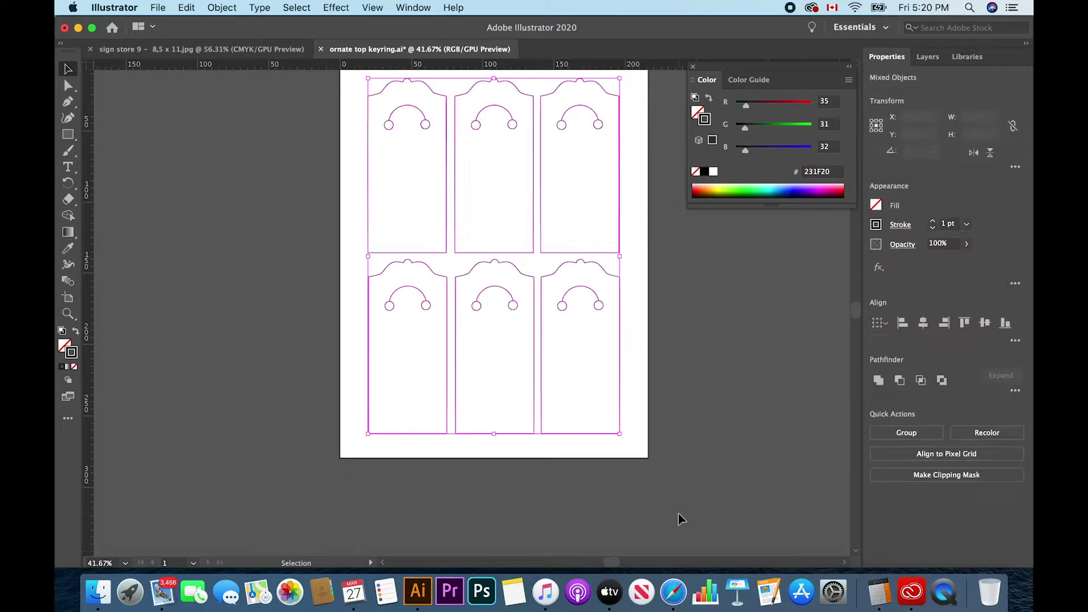
click(968, 225)
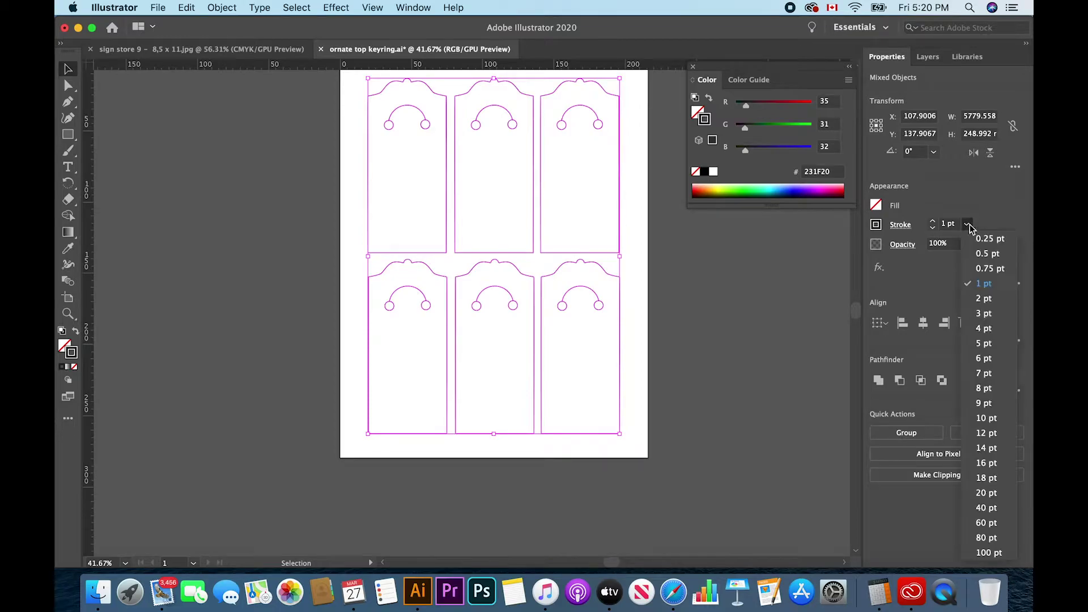
click(985, 239)
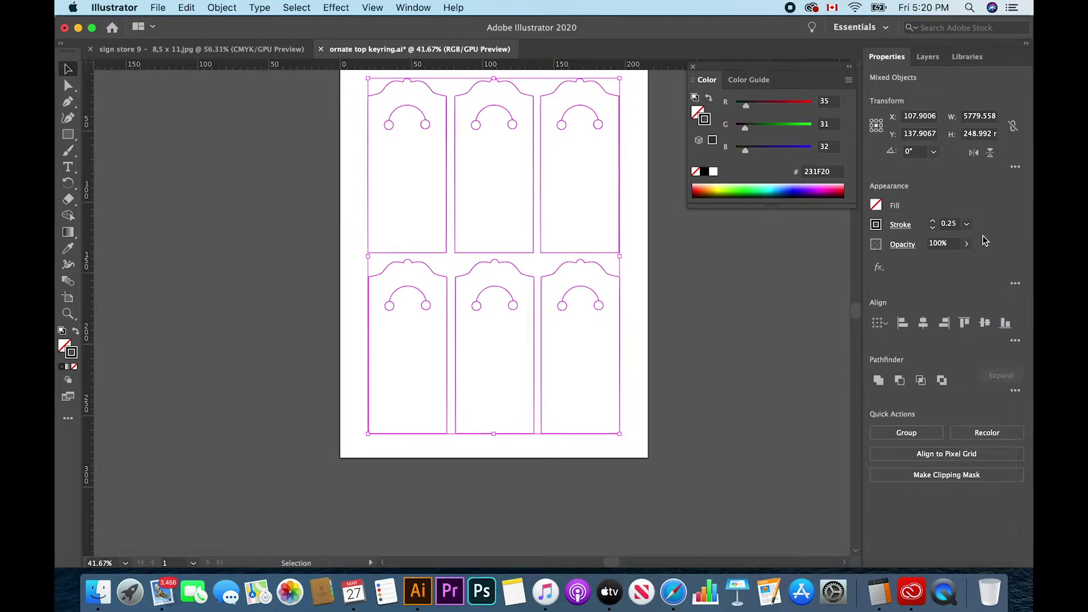
click(876, 226)
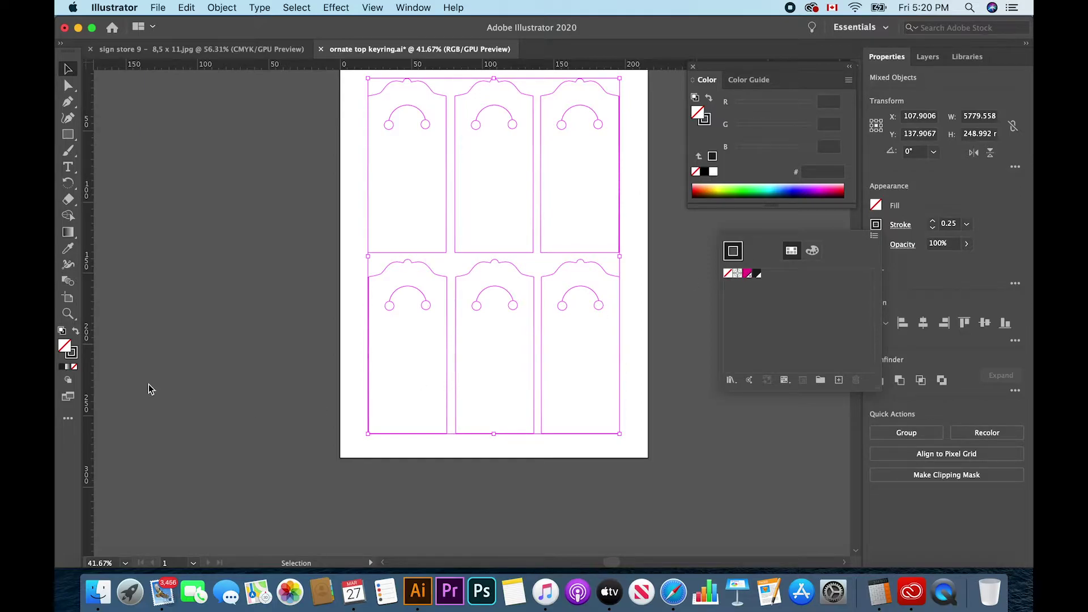
click(76, 363)
- Color the outline strokes light gray BCBCBC and deselect
click(73, 358)
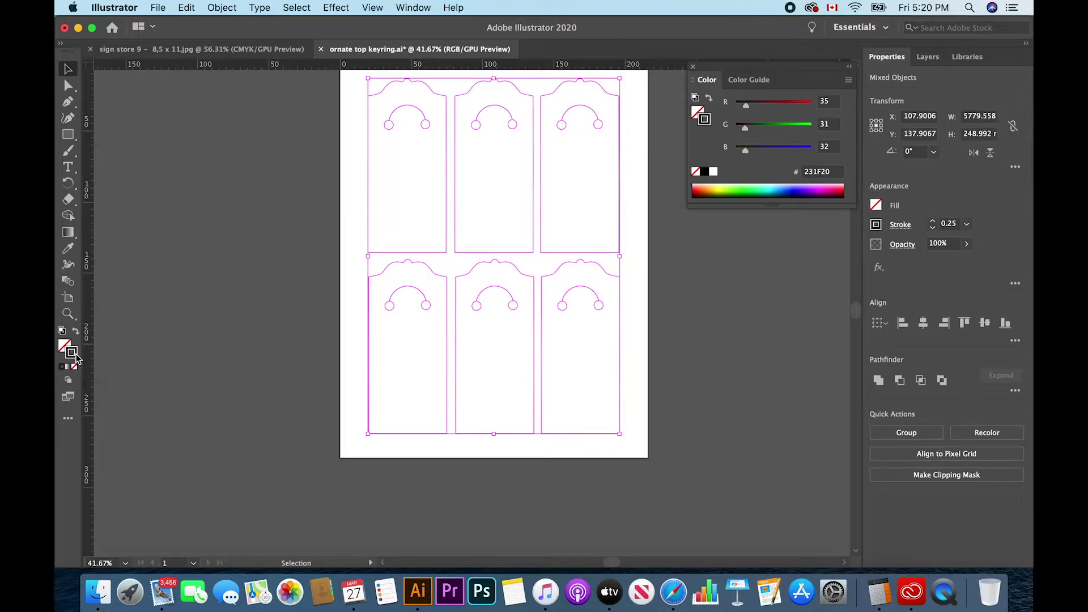
double_click(73, 359)
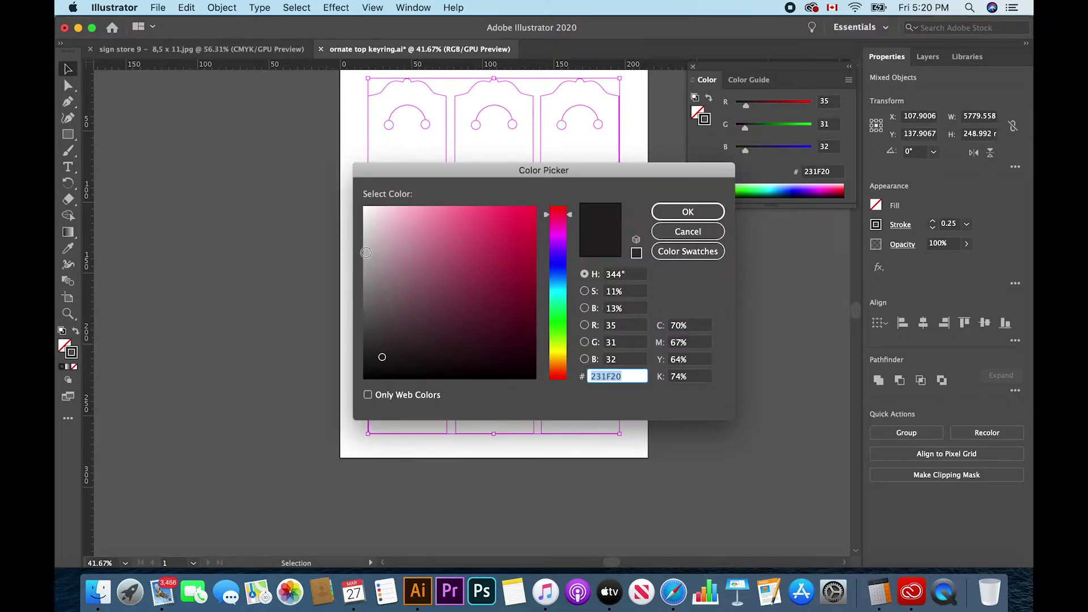
click(365, 250)
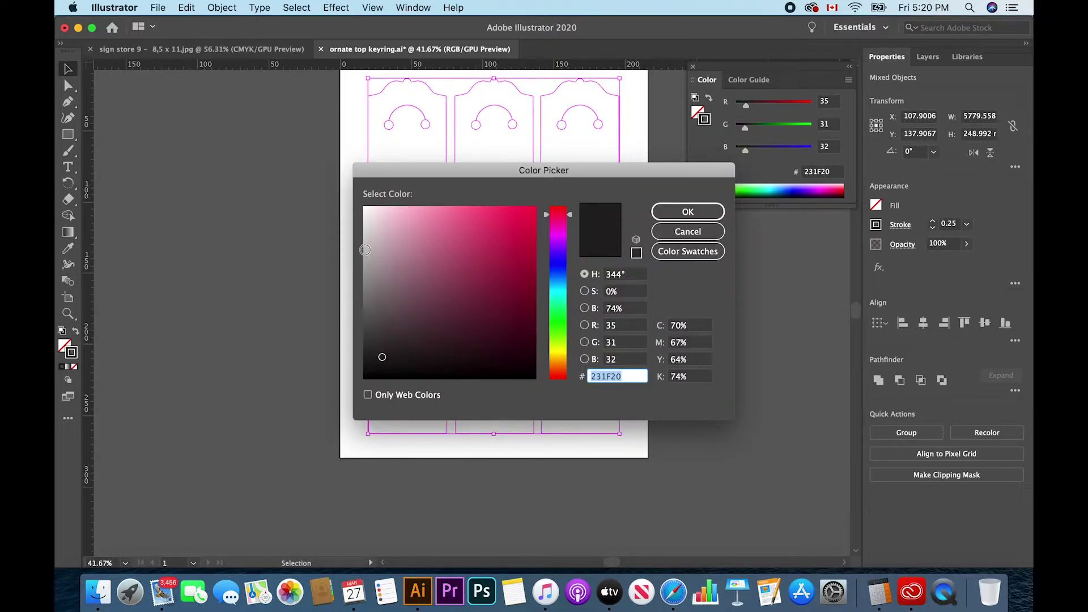
click(687, 211)
click(702, 282)
scroll(698, 281, left, 5)
scroll(697, 281, up, 3)
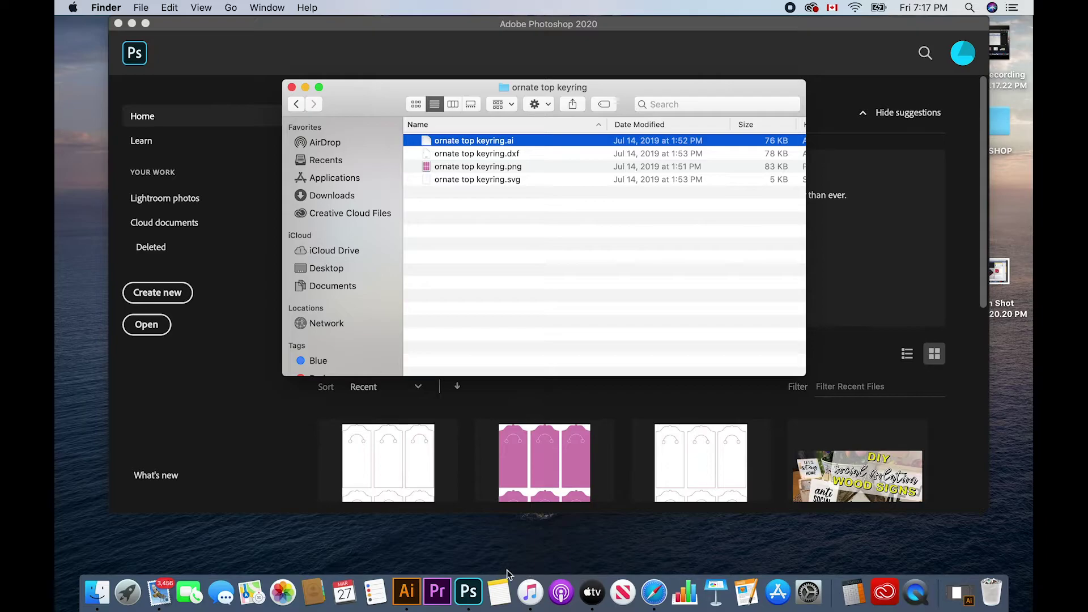
- In Photoshop, open ornate top keyring.ai from the ornate top keyring folder
click(473, 599)
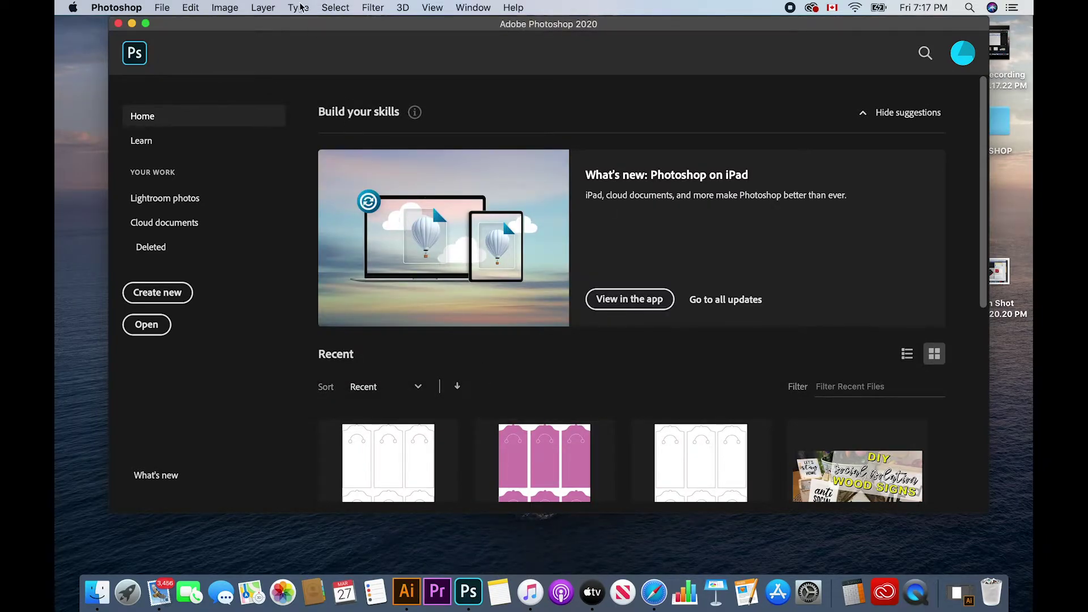
click(163, 8)
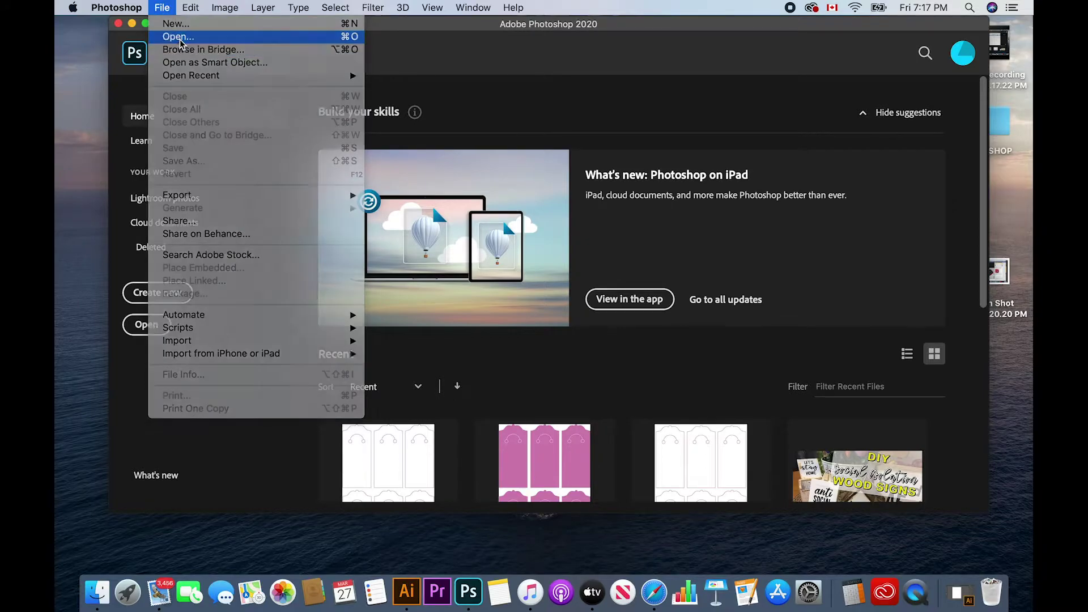
click(178, 36)
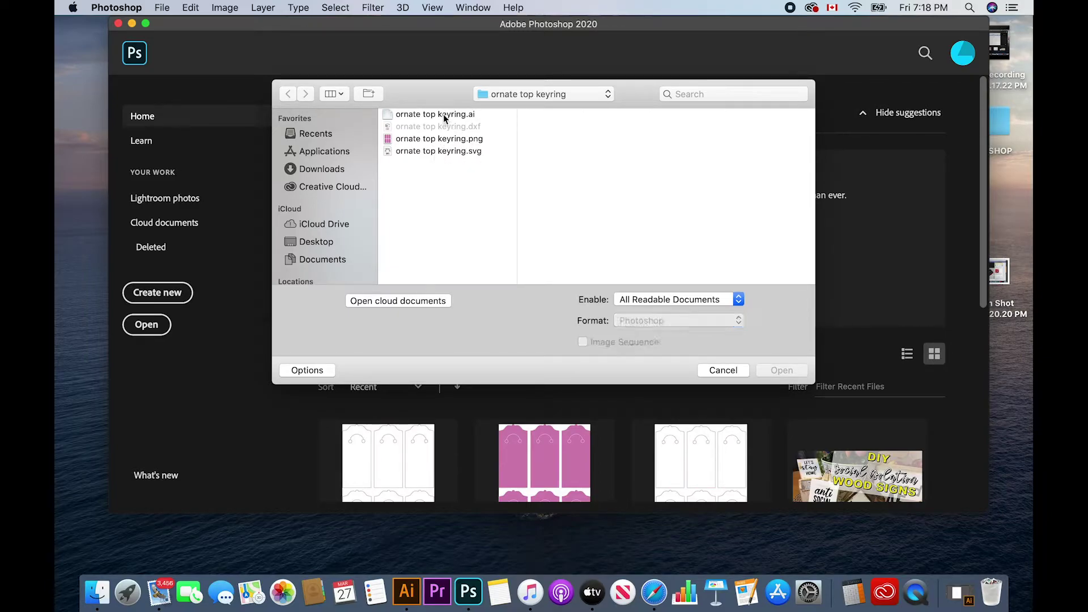
double_click(443, 114)
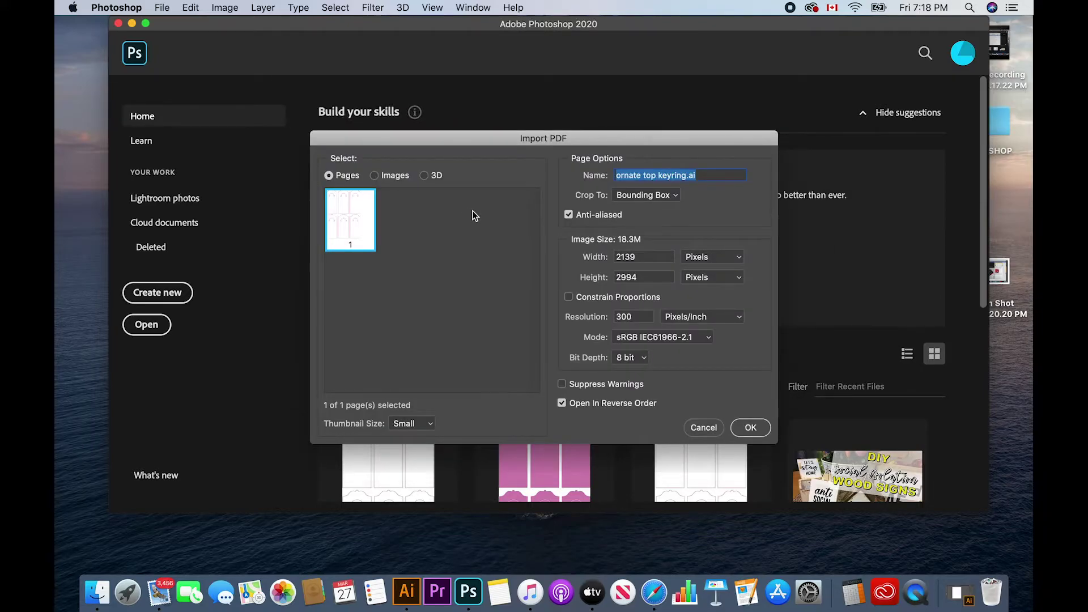
- Accept the Import PDF settings: page 1 at 2139 × 2994 px, 300 ppi
key(Return)
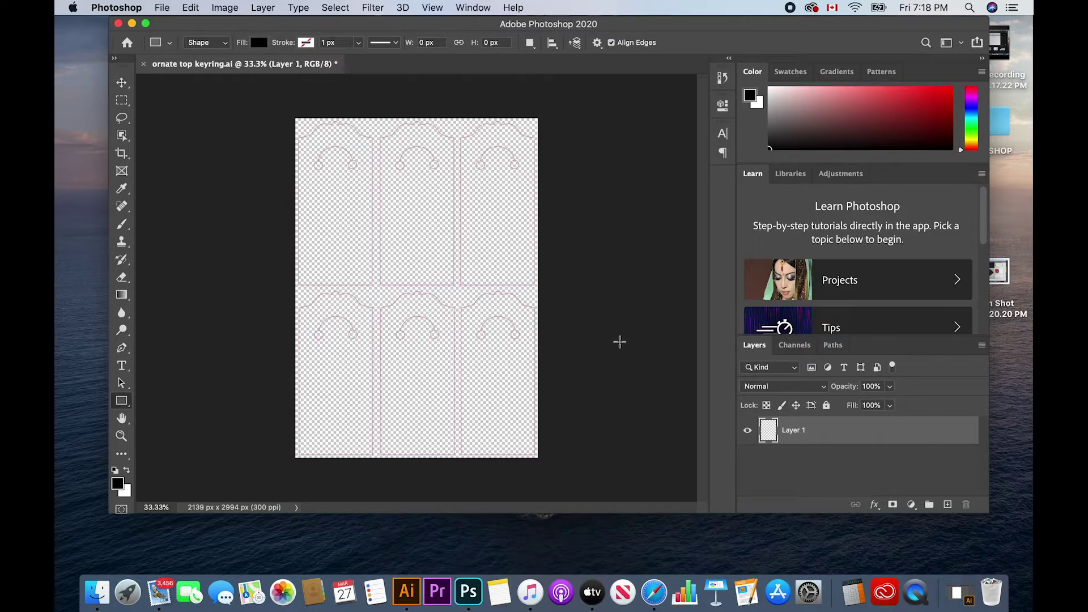
- Lock Layer 1's transparent pixels and repaint the outlines with a 5000 px black brush
click(767, 407)
click(768, 406)
click(122, 226)
click(207, 46)
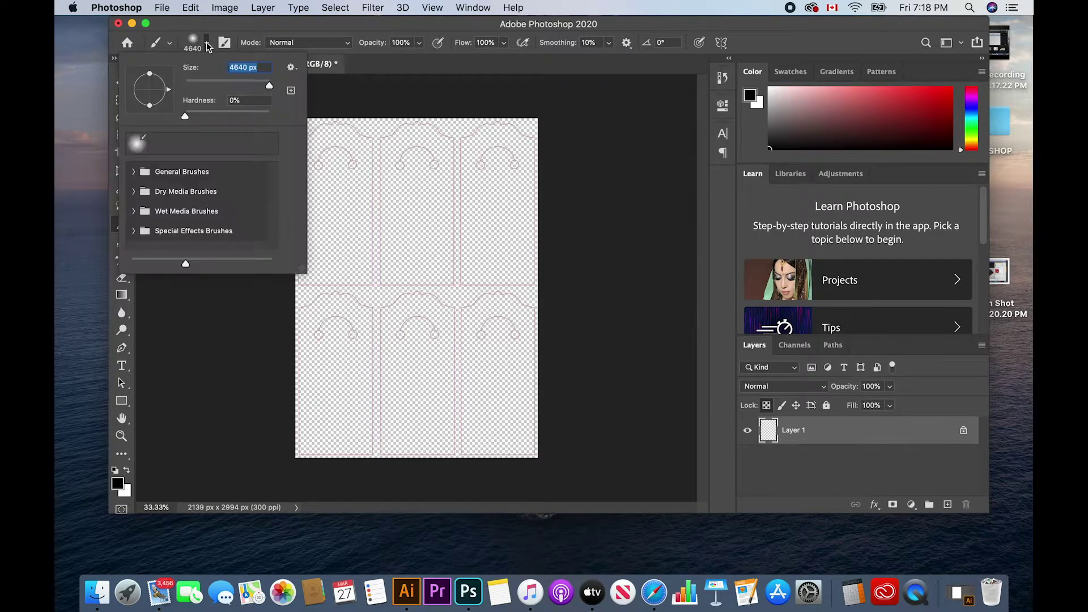
drag(268, 85, 274, 87)
click(117, 483)
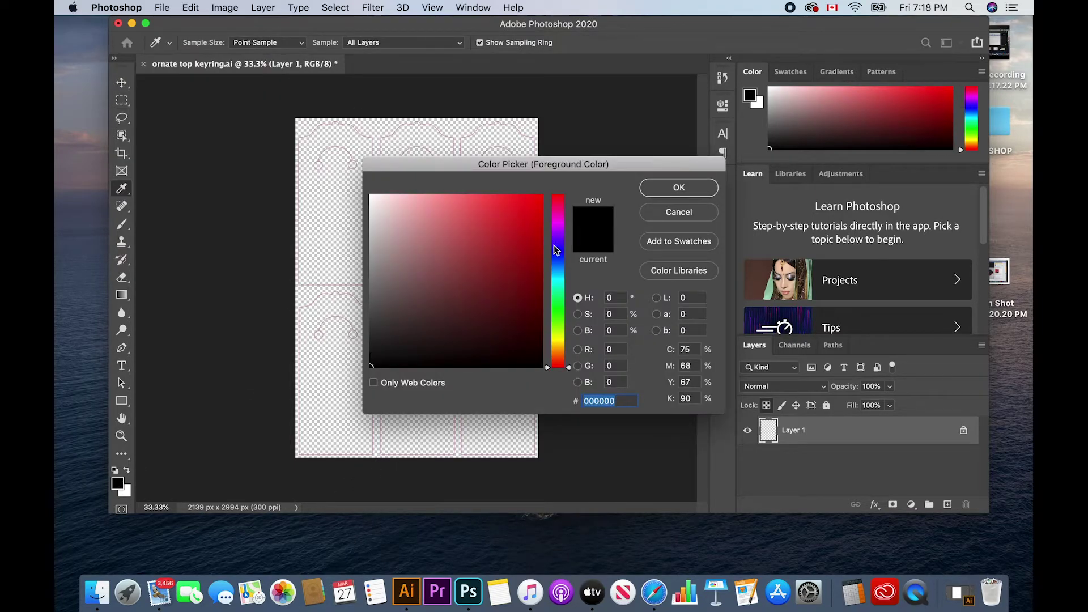
click(687, 191)
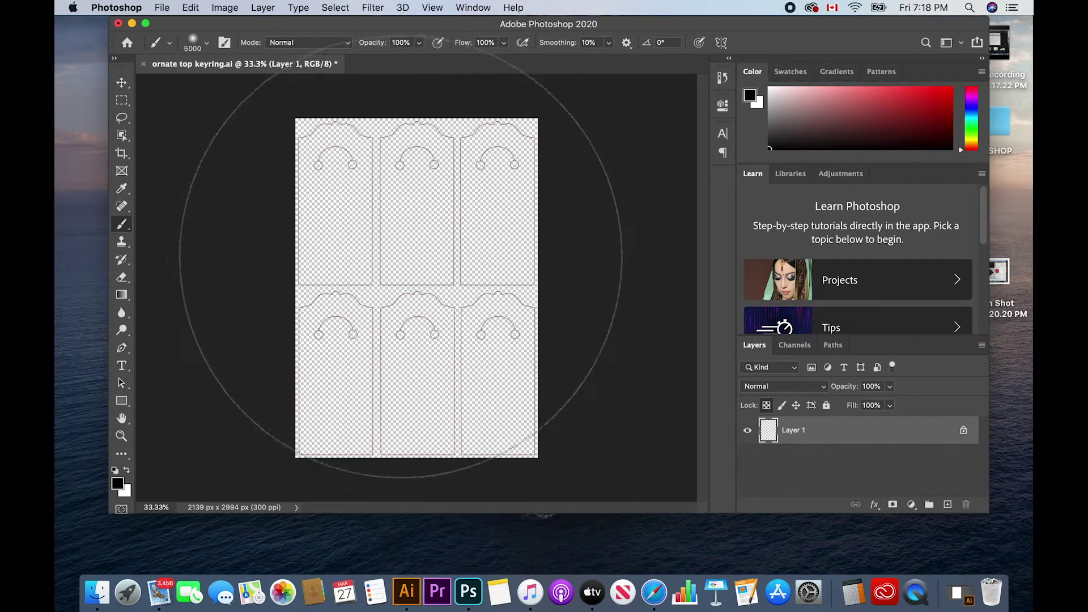
click(122, 83)
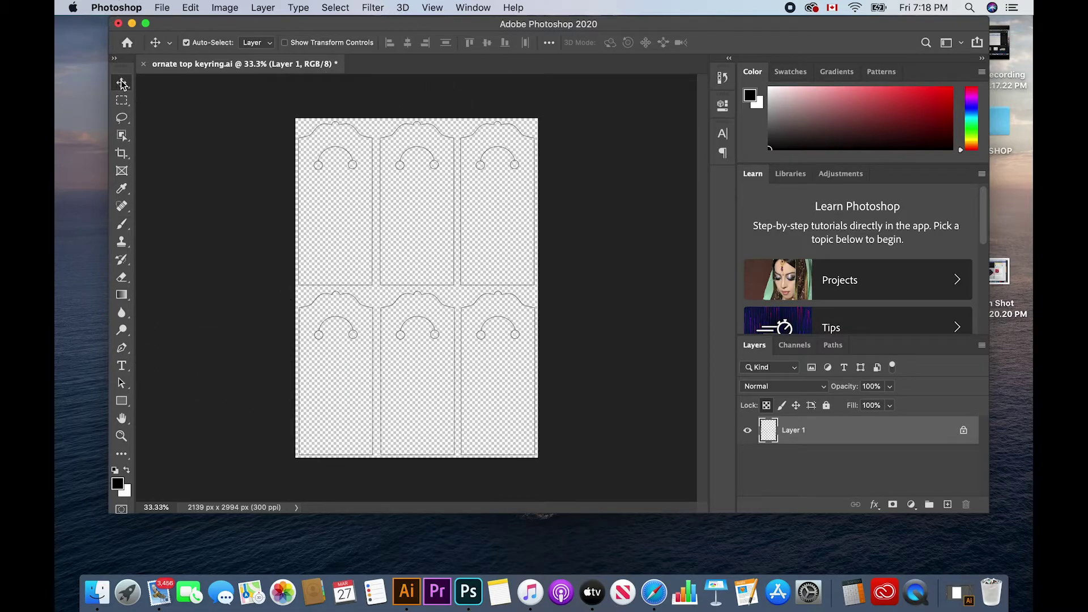
key(super+plus)
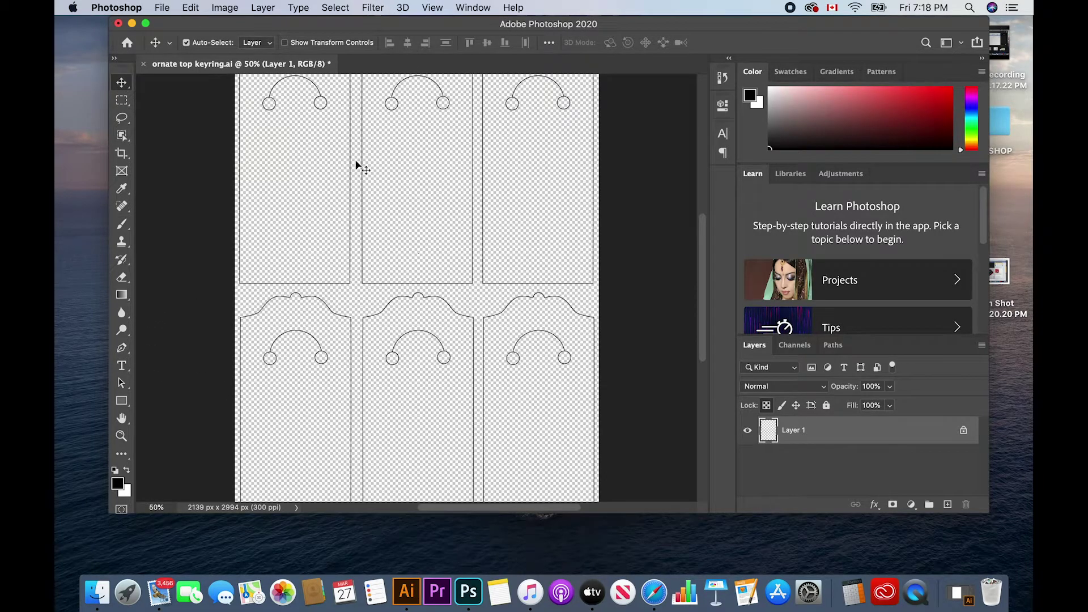
scroll(437, 301, up, 3)
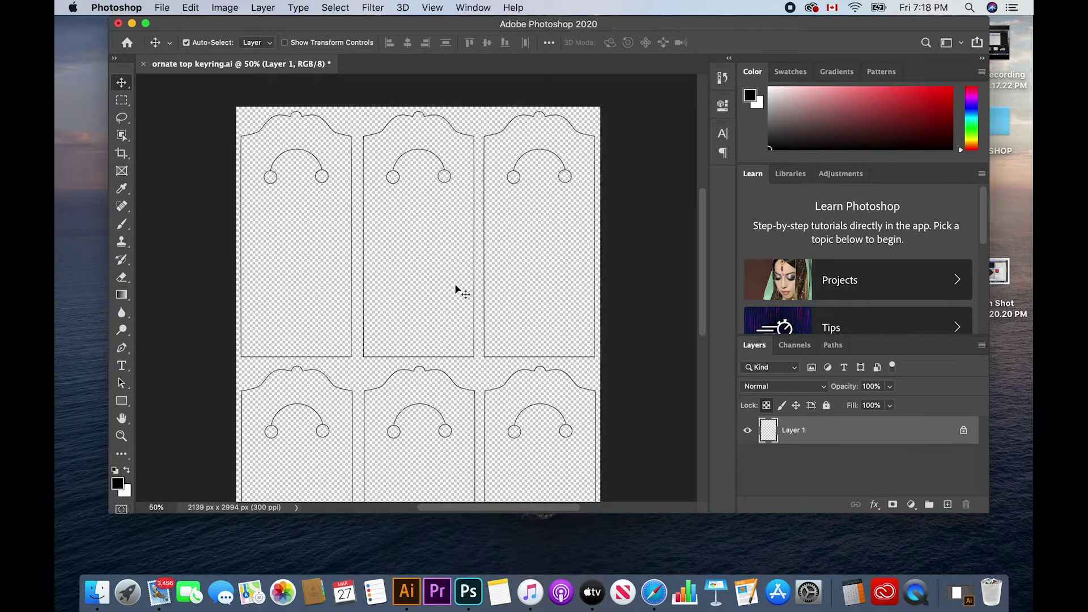
scroll(456, 289, down, 3)
key(super+minus)
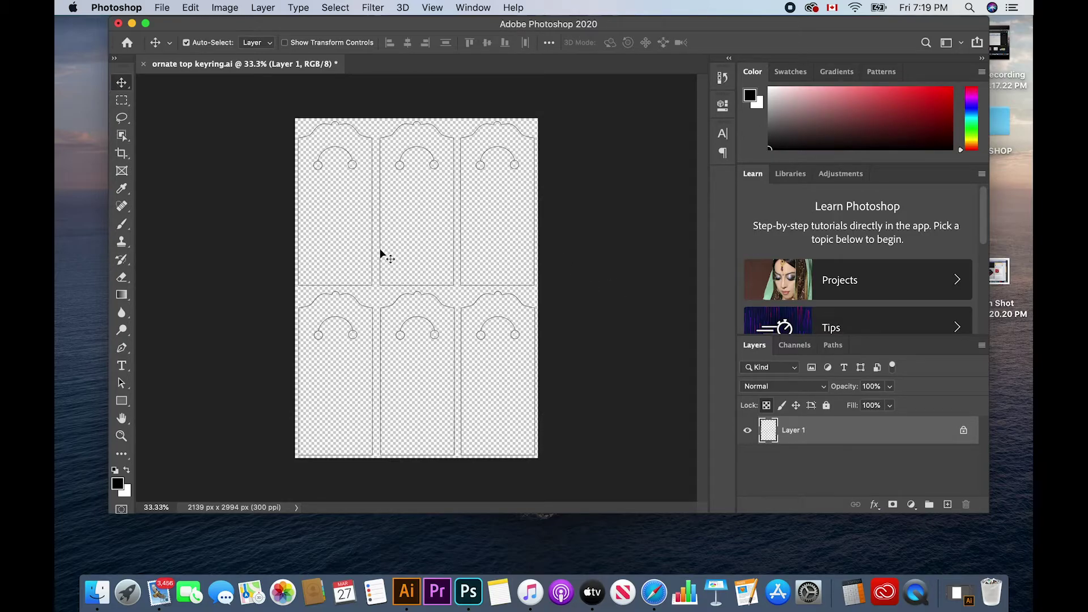
click(121, 101)
click(121, 224)
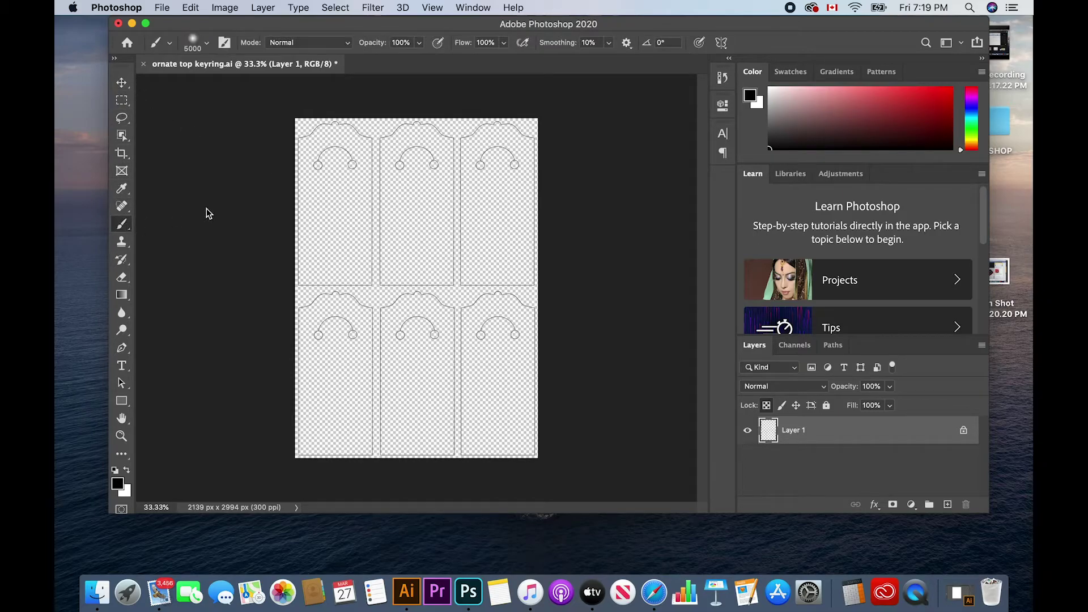
key(super+equal)
key(super+equal)
key(super+equal)
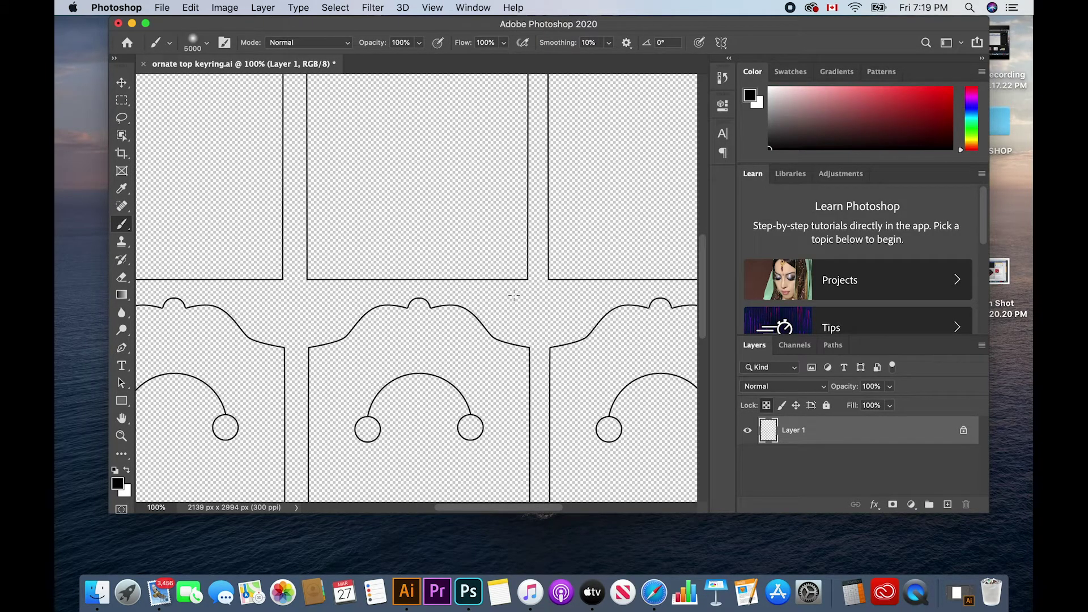
scroll(514, 298, down, 5)
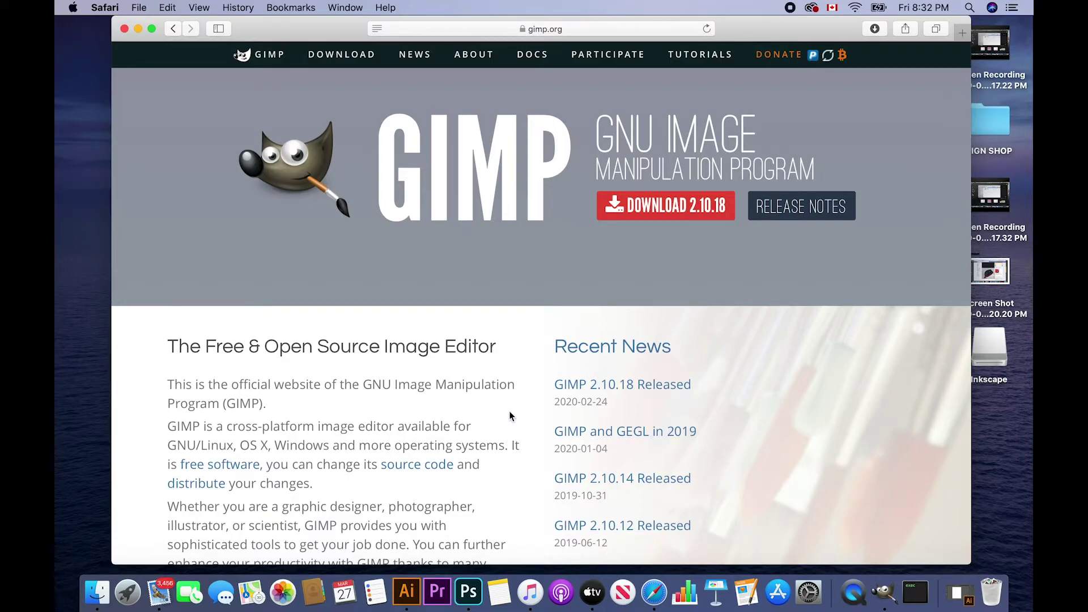
- Close the Safari window showing gimp.org to reveal GIMP behind it
scroll(512, 413, down, 1)
scroll(510, 407, up, 1)
scroll(510, 407, up, 1)
click(124, 30)
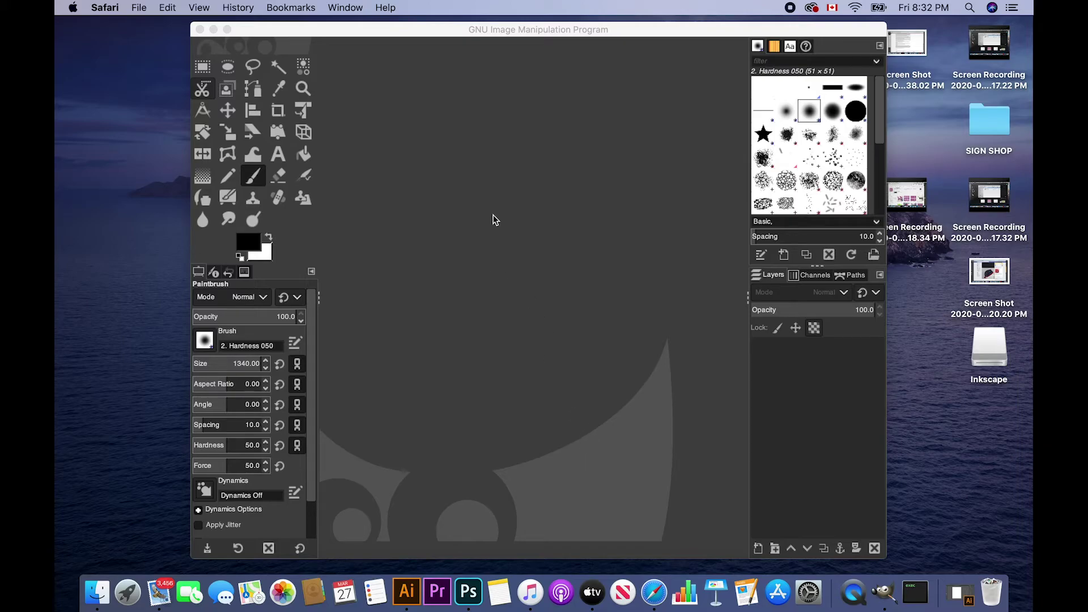
- Open ornate top keyring.svg in GIMP, accepting the 612 × 792 px SVG render
click(388, 36)
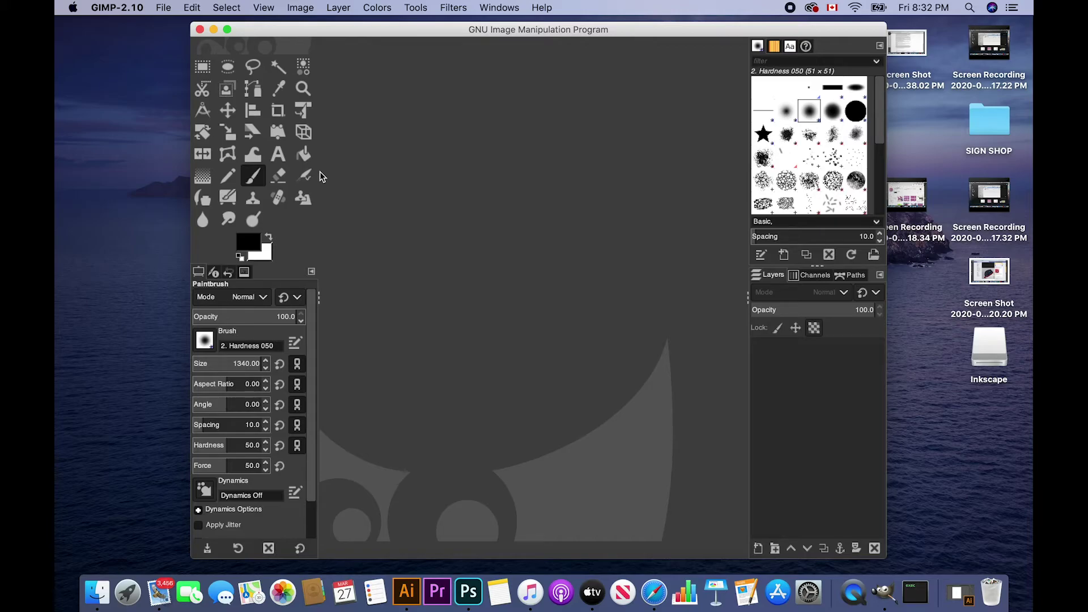
click(164, 9)
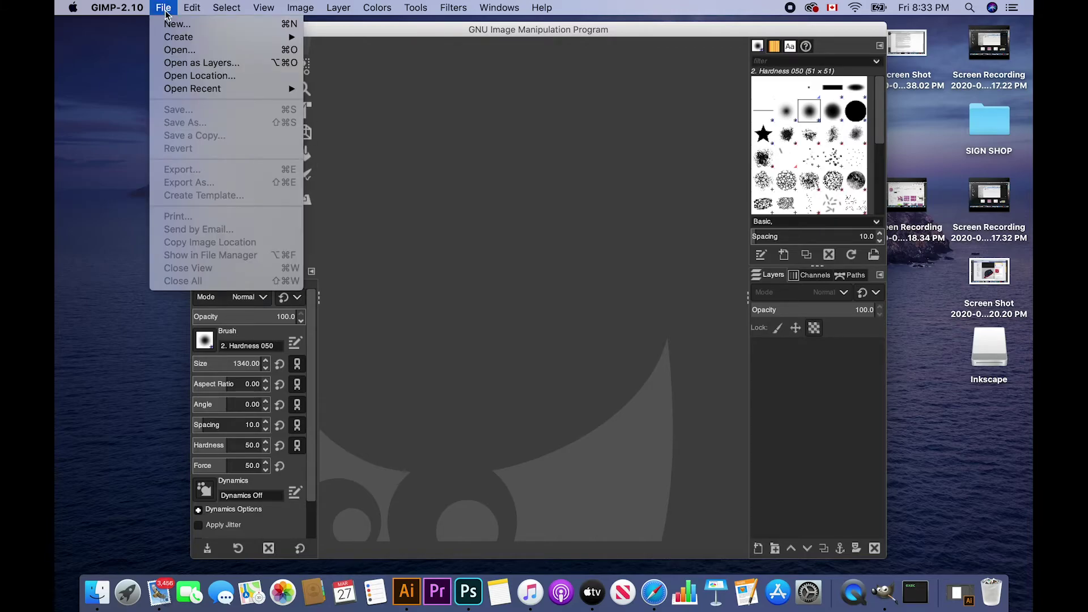
click(177, 50)
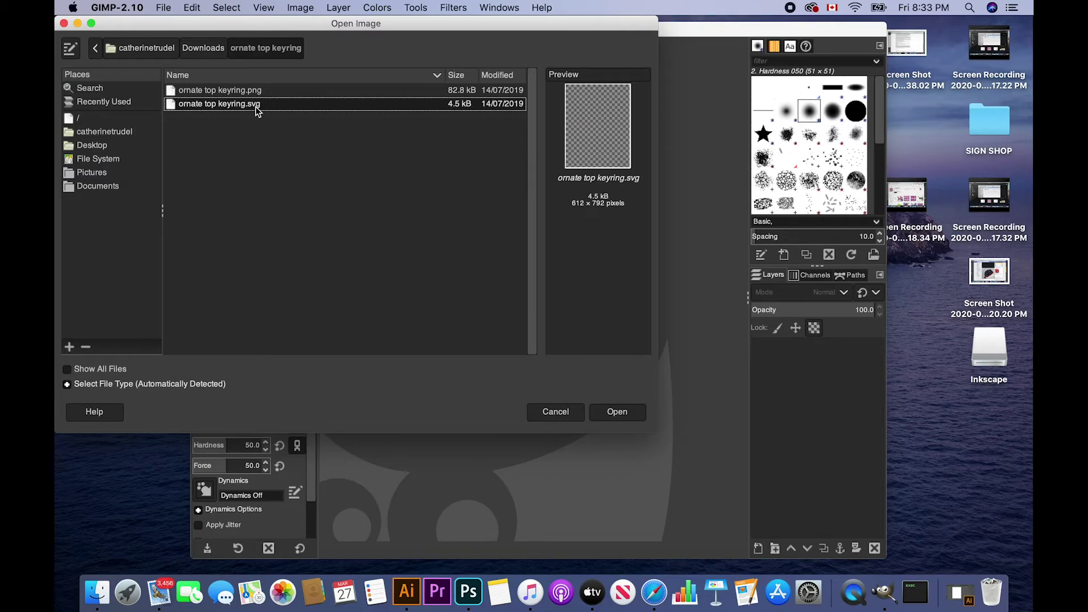
double_click(256, 110)
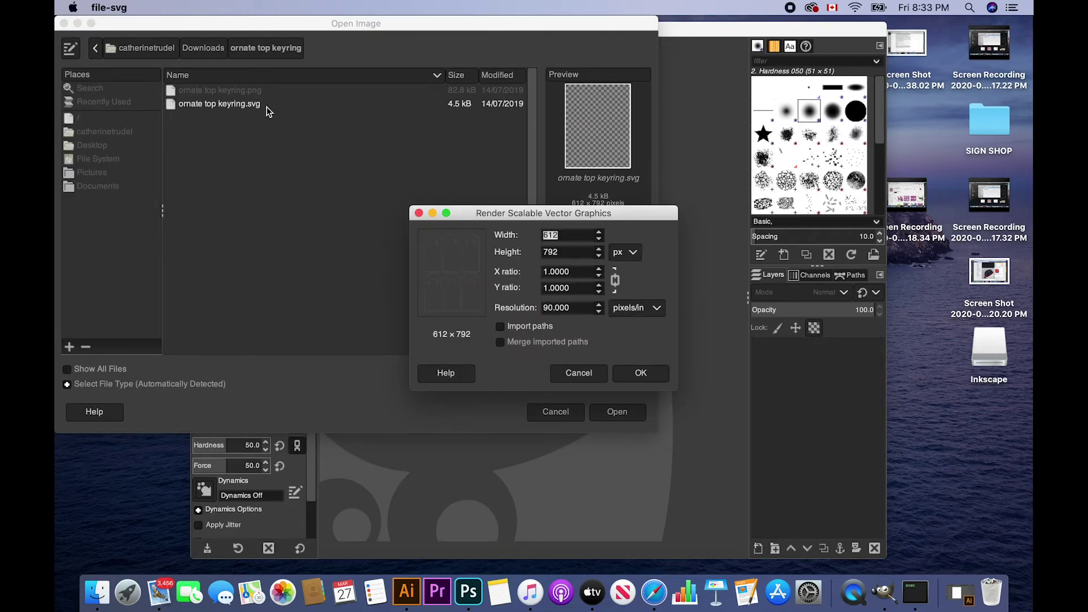
click(641, 371)
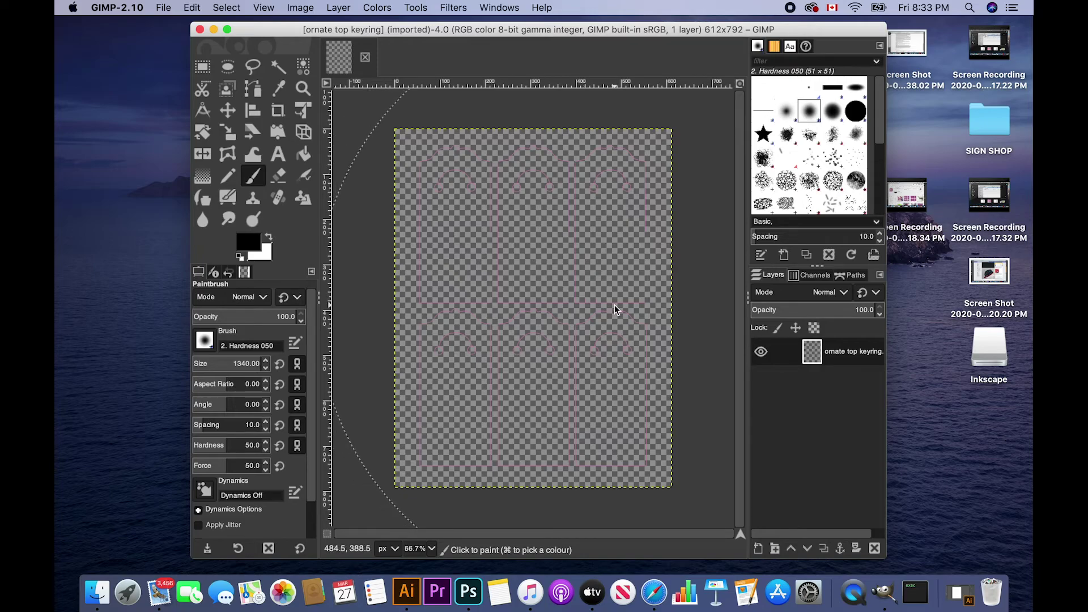
- Lock the layer's alpha channel and paint the keyring outlines black with the 1340 px brush
click(814, 329)
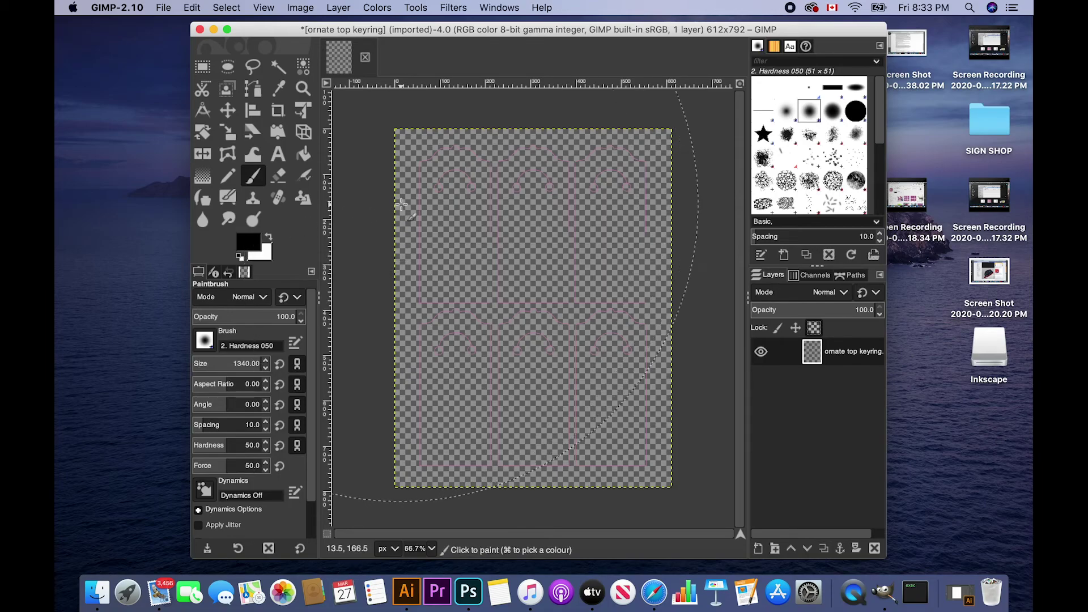
mouse_move(469, 219)
mouse_down()
mouse_move(528, 198)
mouse_move(492, 176)
mouse_move(463, 188)
mouse_move(468, 200)
mouse_move(560, 173)
mouse_move(598, 210)
mouse_move(624, 169)
mouse_move(643, 295)
mouse_move(630, 337)
mouse_move(641, 388)
mouse_move(585, 417)
mouse_move(539, 396)
mouse_move(458, 410)
mouse_move(438, 259)
mouse_move(504, 251)
mouse_move(509, 307)
mouse_move(569, 248)
mouse_move(469, 283)
mouse_move(578, 283)
mouse_up()
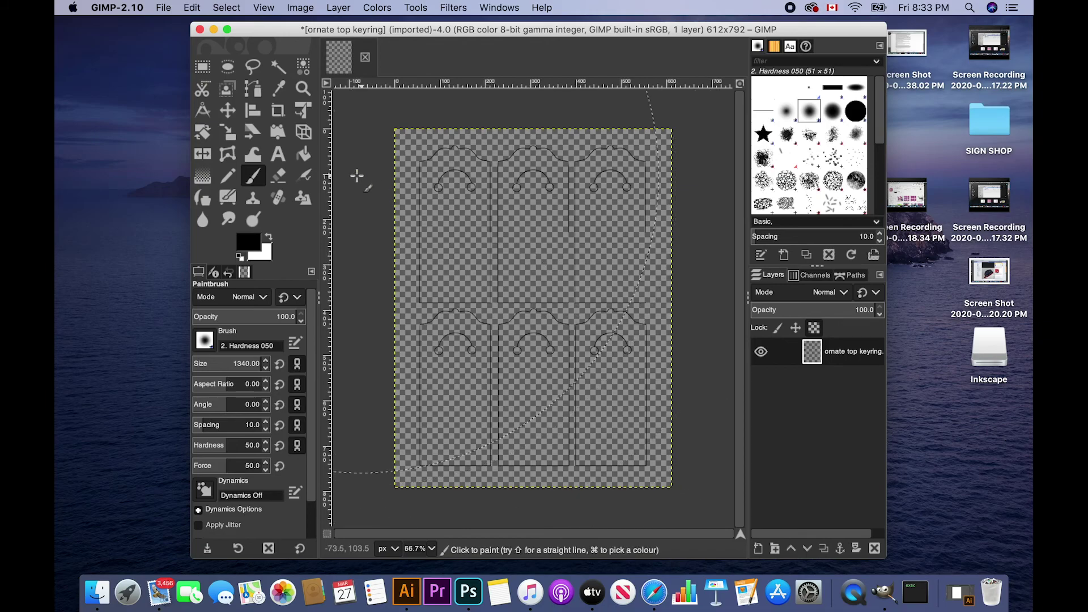
click(202, 66)
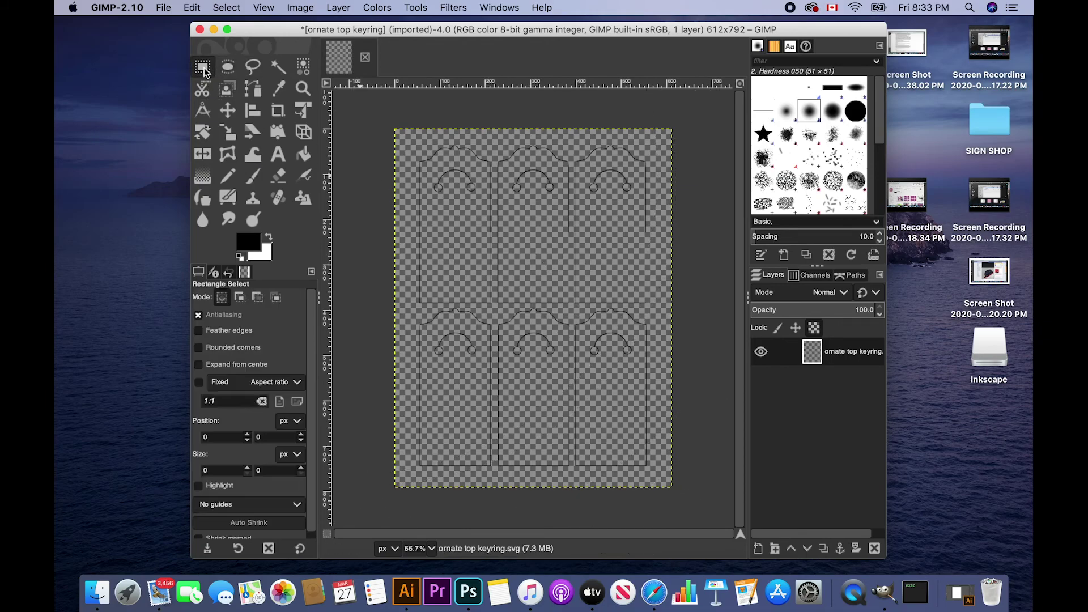